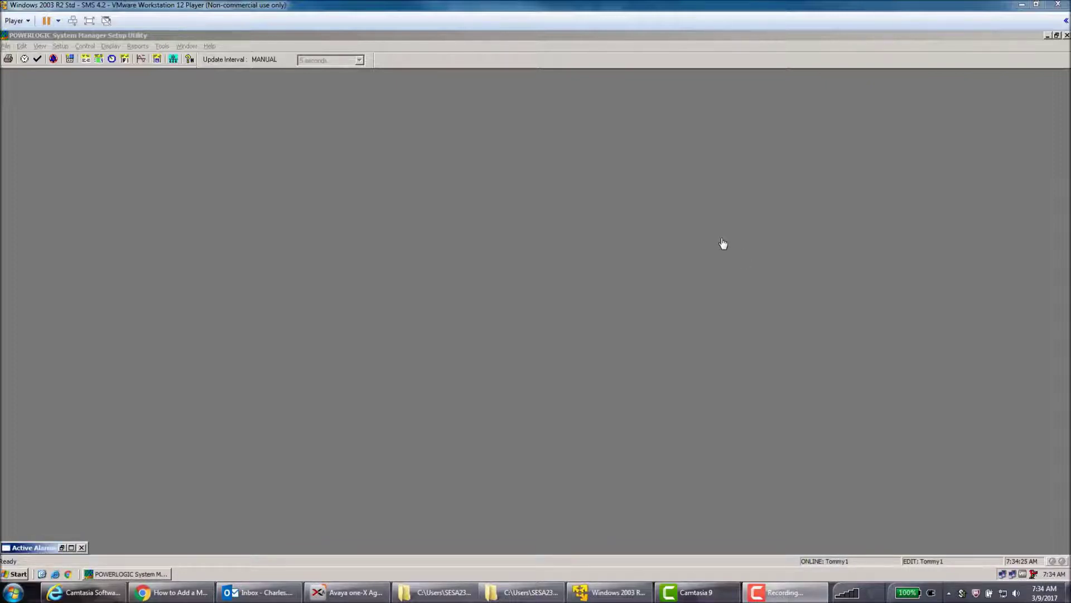
Activate the POWERLOGIC System Manager Setup Utility window by clicking inside it.
click(504, 38)
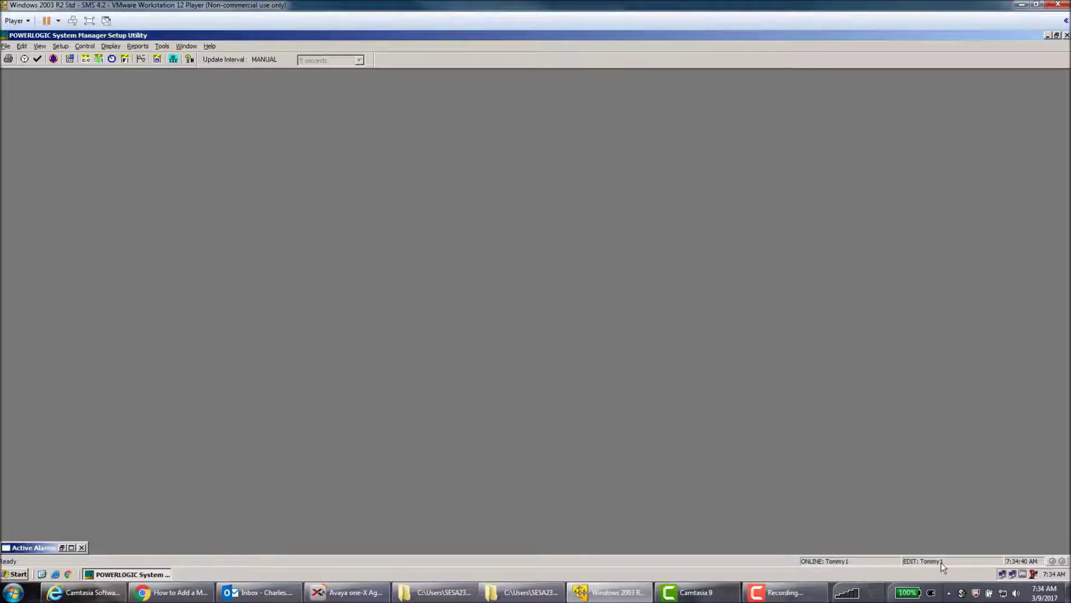
click(6, 46)
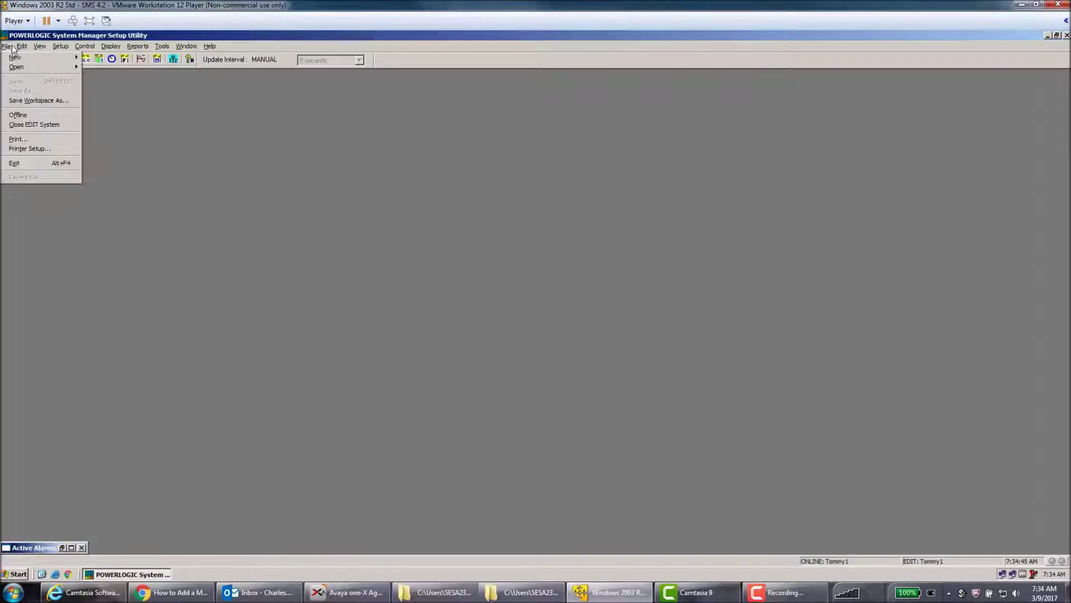
mouse_move(17, 70)
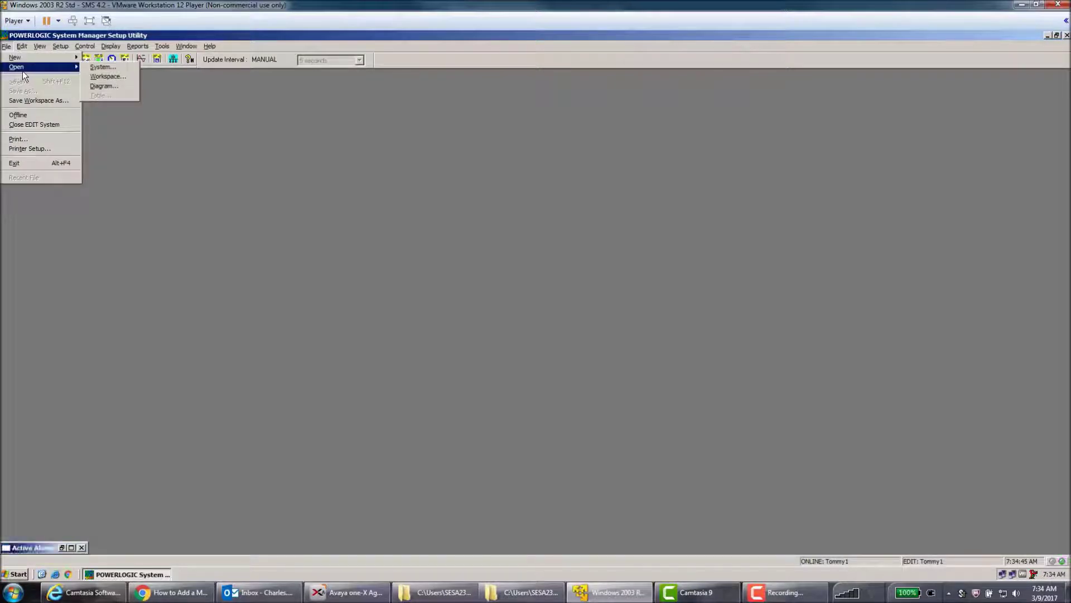
click(96, 67)
click(467, 254)
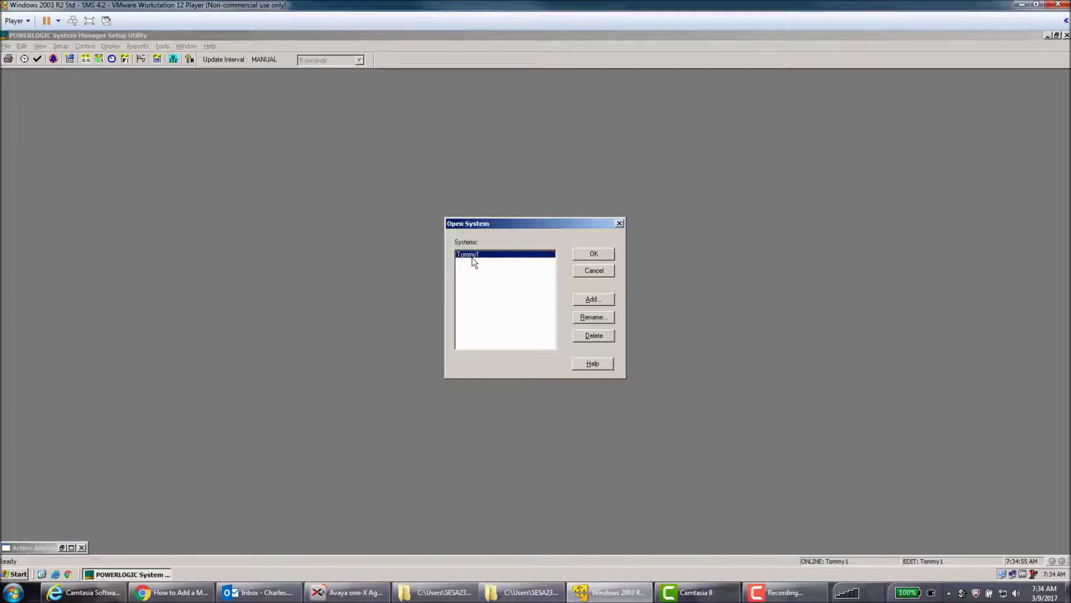
click(596, 272)
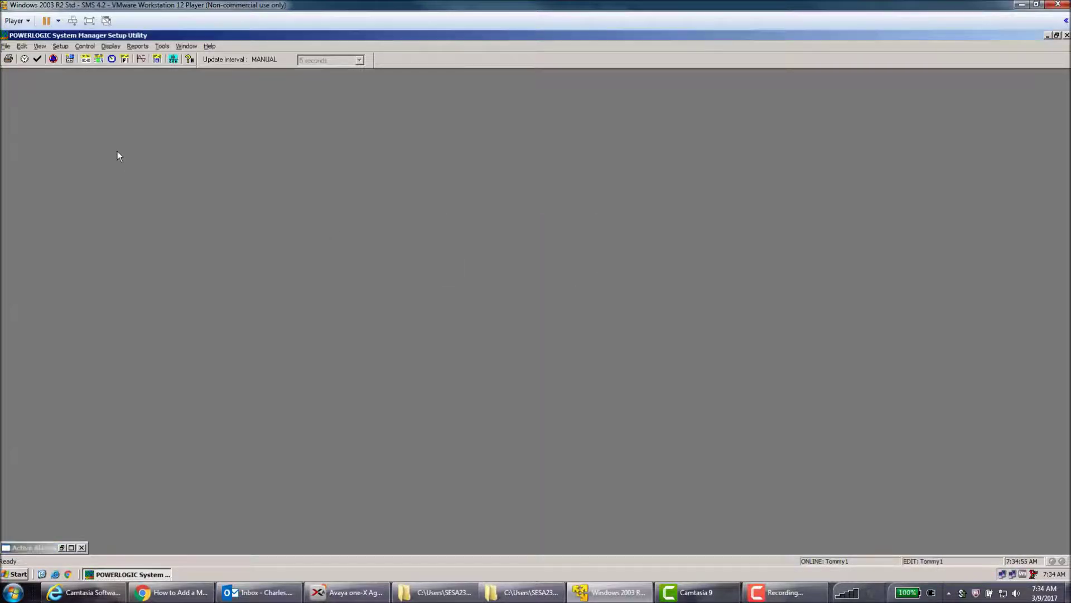
From Setup > Scheduled Tasks, open the Tasks list and select the Mail category.
click(60, 47)
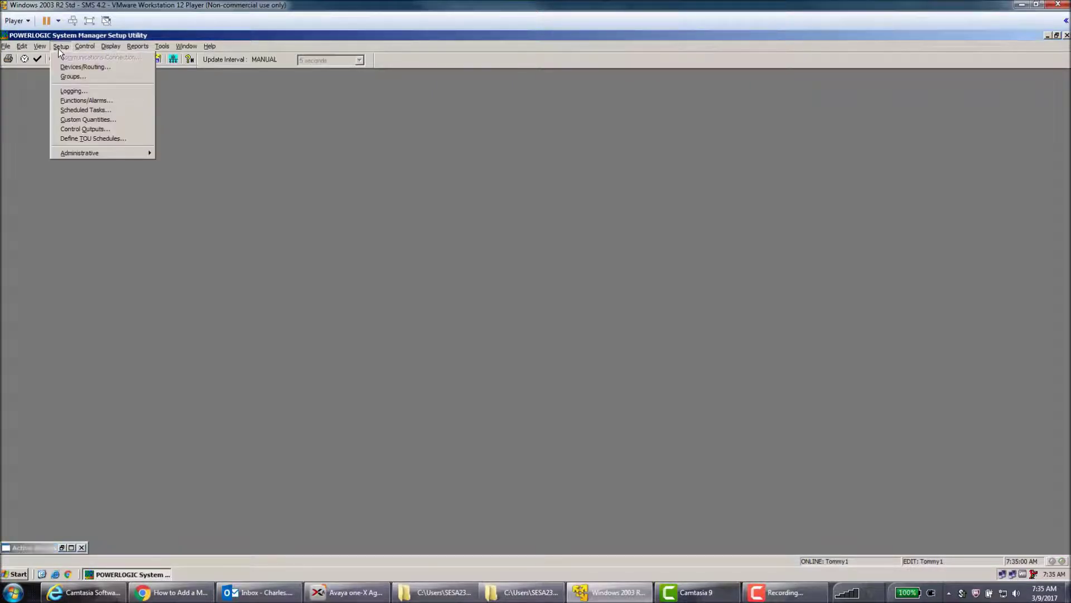
click(84, 110)
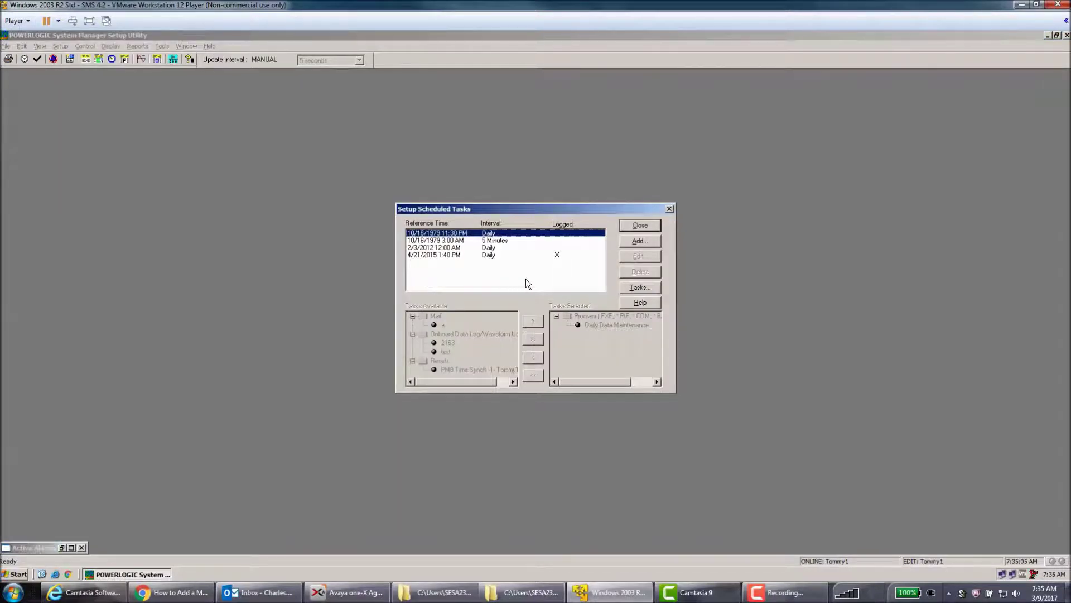
click(644, 287)
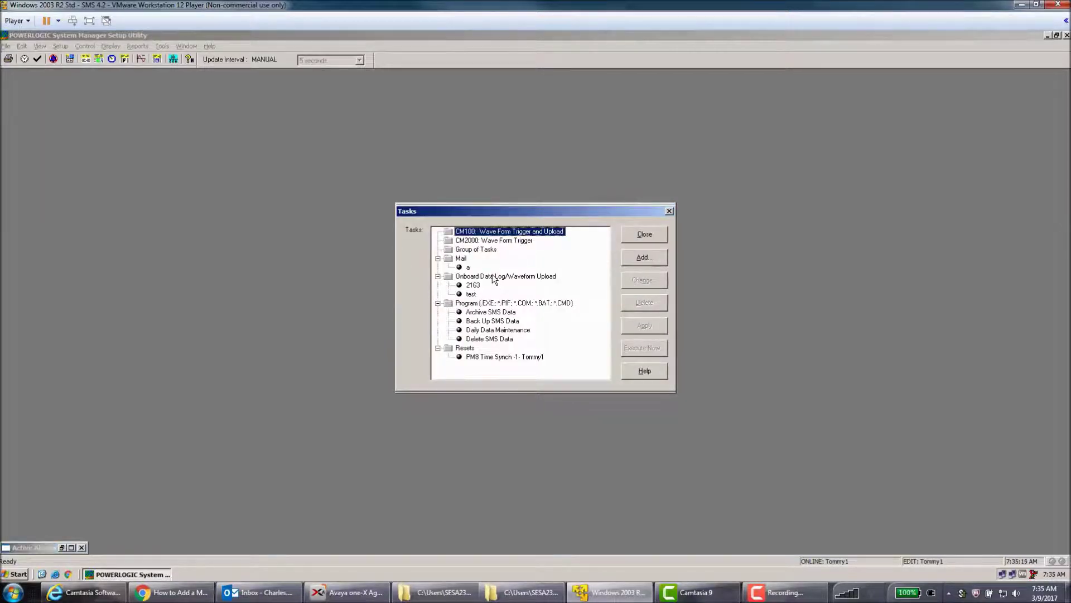
click(460, 259)
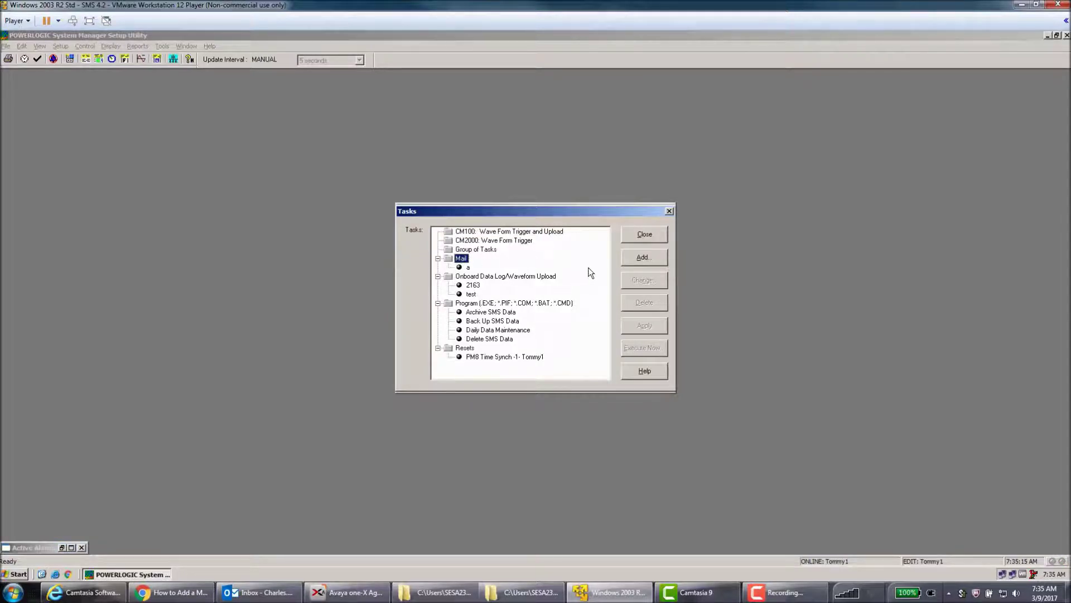
Add a new Mail-type task named 'Mail Task'.
click(656, 260)
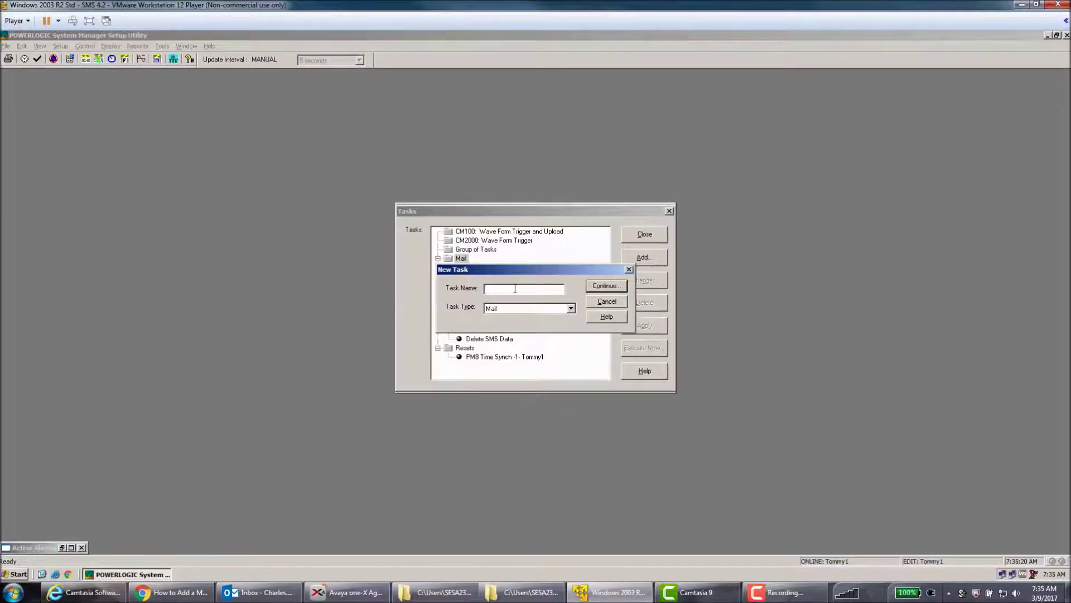
text(Mail Task)
click(606, 286)
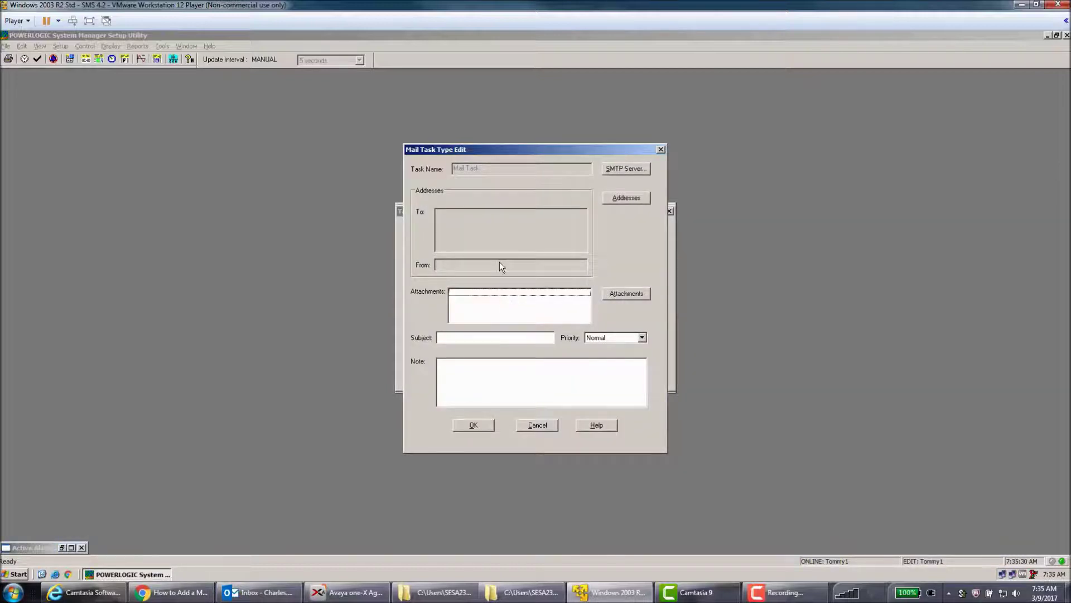
Review the task's SMTP server settings (port 25) and close them unchanged.
drag(484, 150, 472, 147)
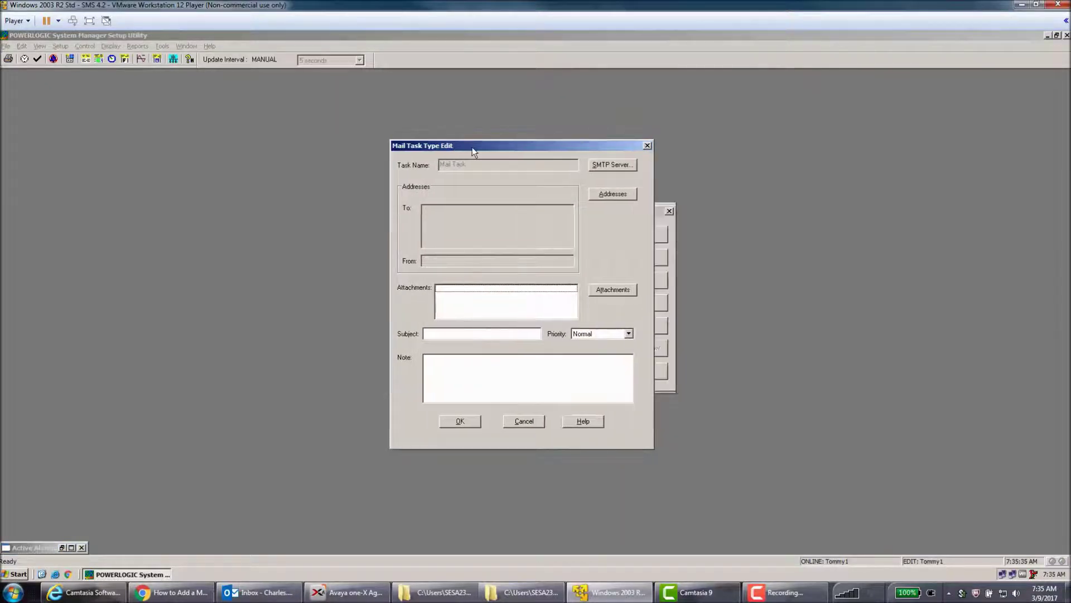
drag(469, 146, 464, 146)
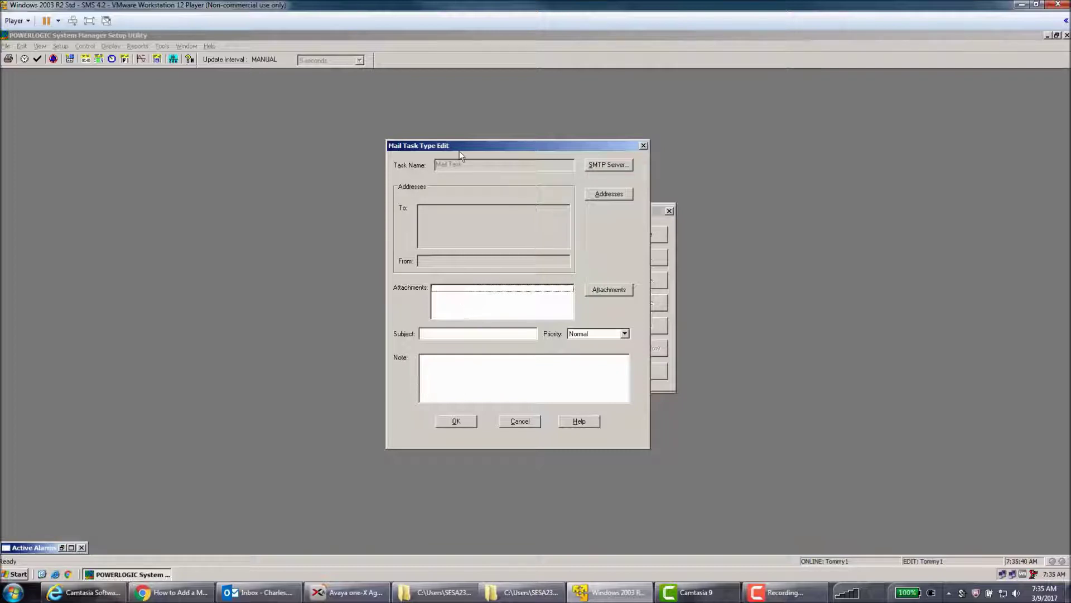
click(602, 164)
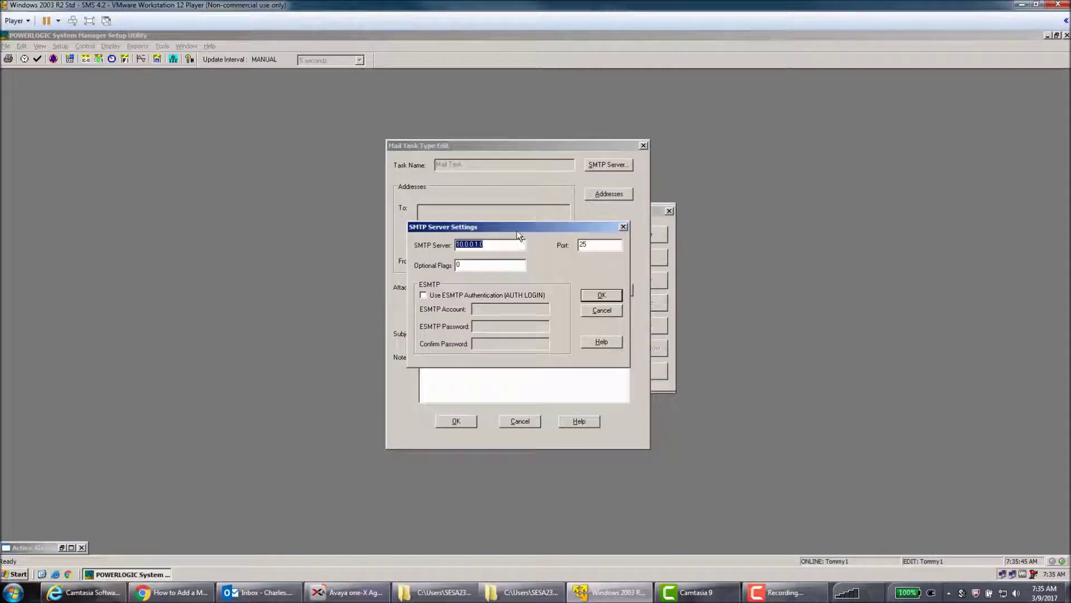
drag(517, 230, 505, 213)
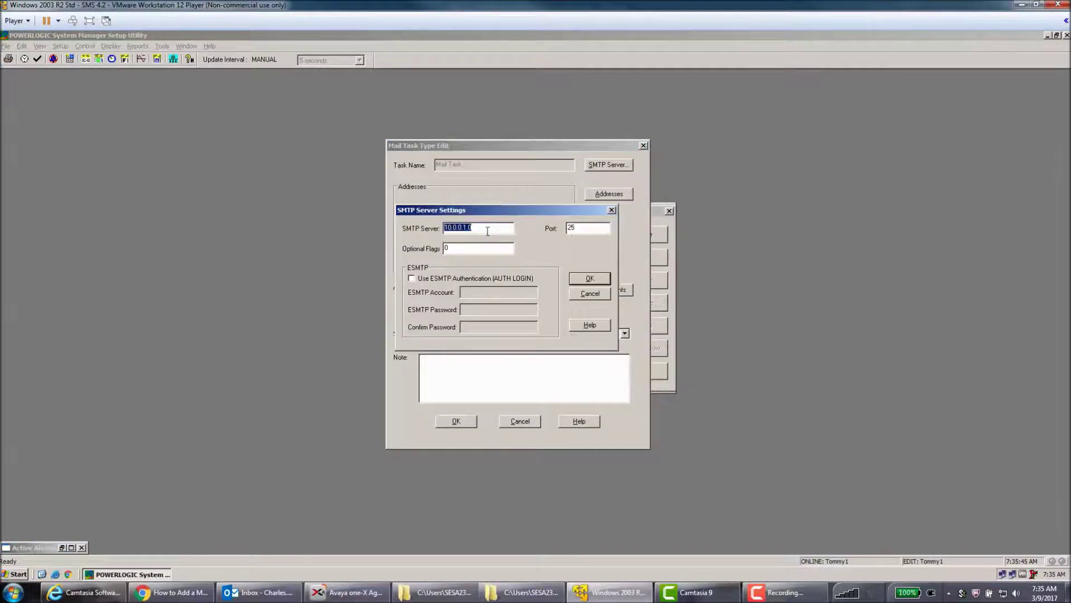
click(578, 298)
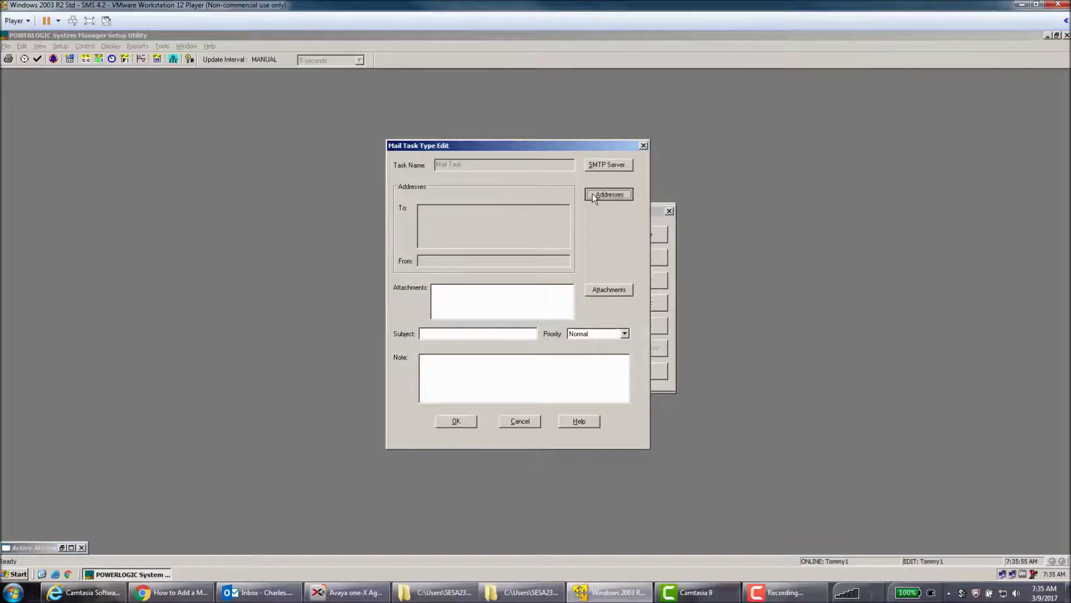
Enter 'test' as the mail subject; saving warns that the sender address is missing.
click(592, 193)
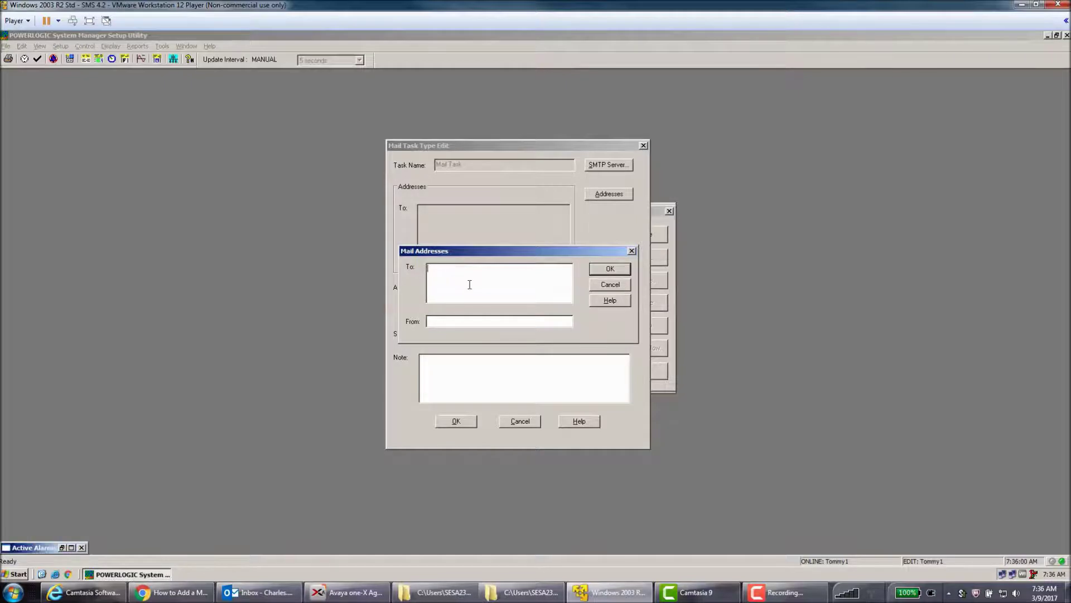
click(476, 322)
click(595, 285)
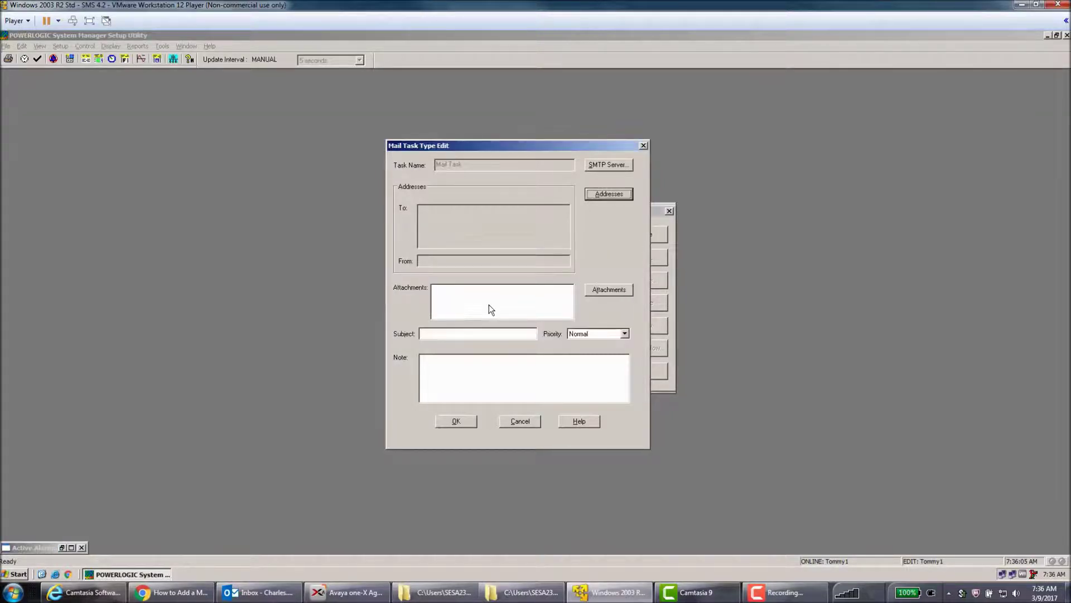
click(509, 334)
drag(531, 145, 533, 133)
click(466, 323)
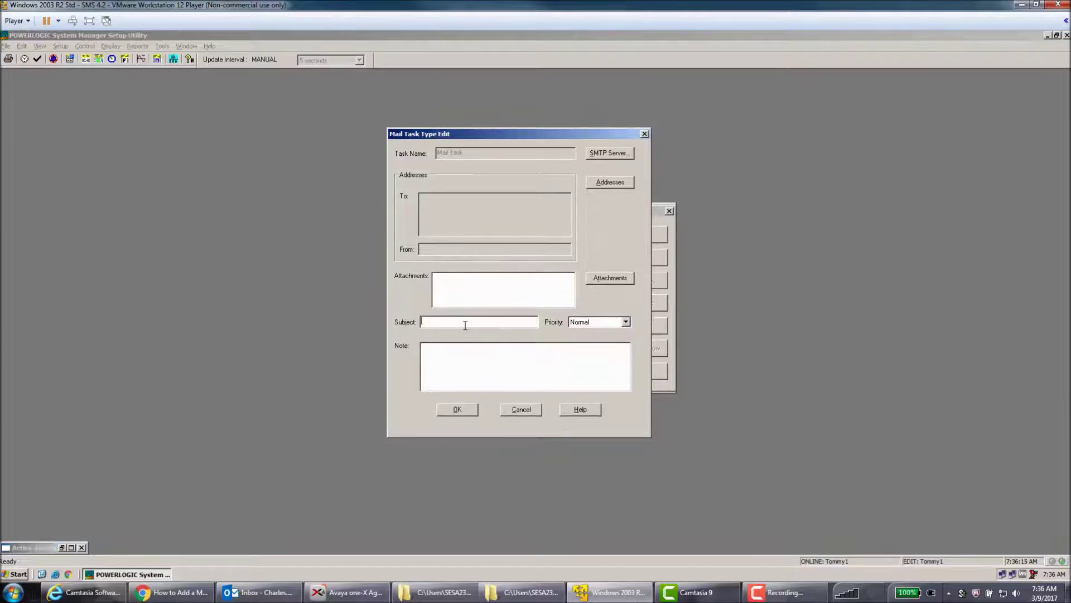
text(test)
key(Tab)
key(Tab)
click(463, 412)
click(523, 304)
Fill in the sender and recipient e-mail addresses, then save the Mail Task.
click(600, 182)
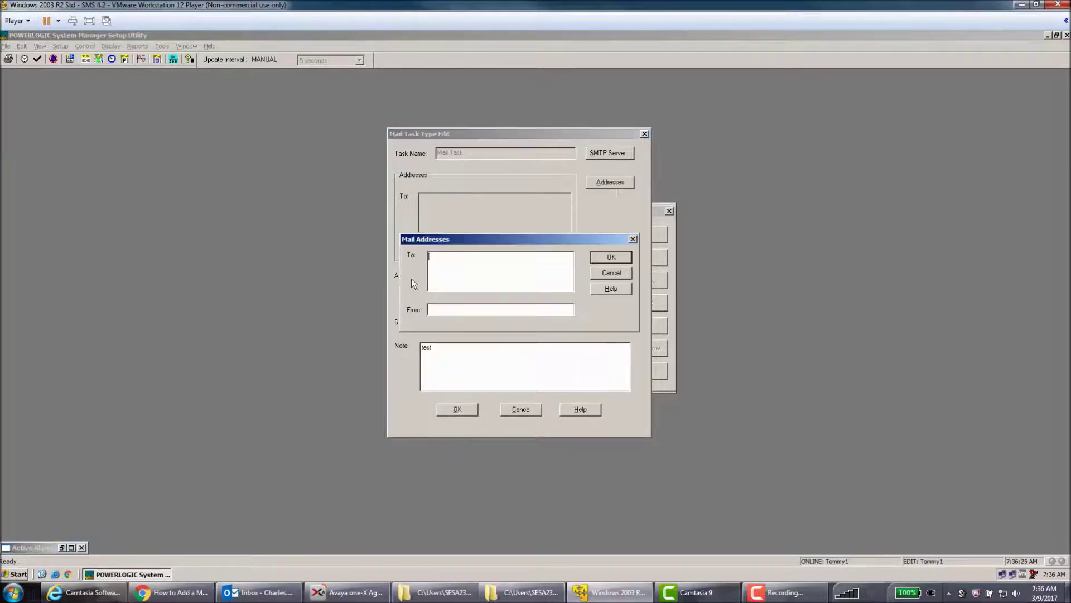
click(461, 306)
click(513, 278)
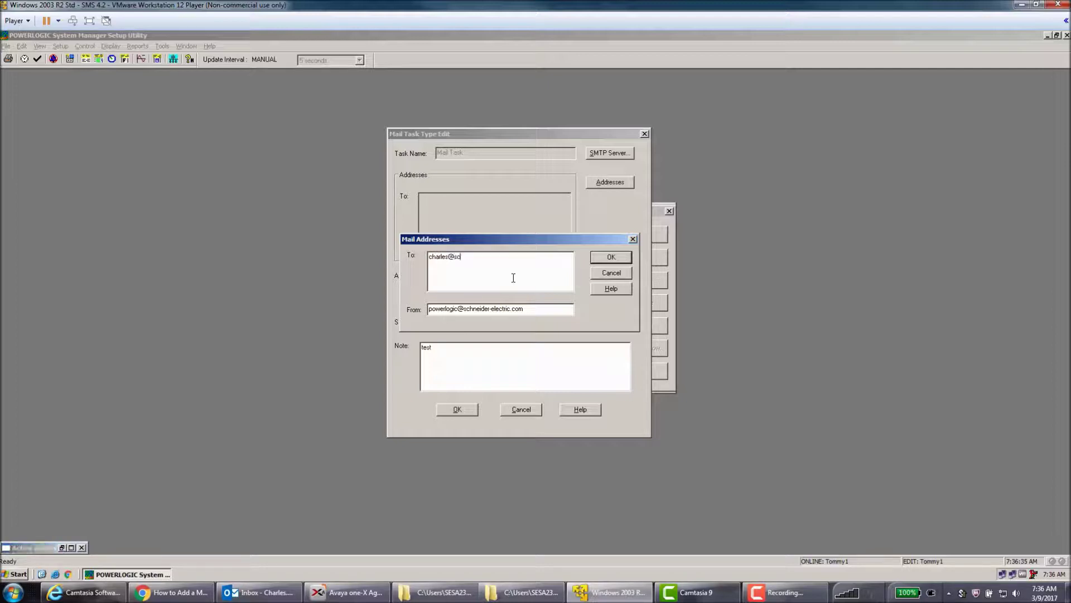
click(611, 257)
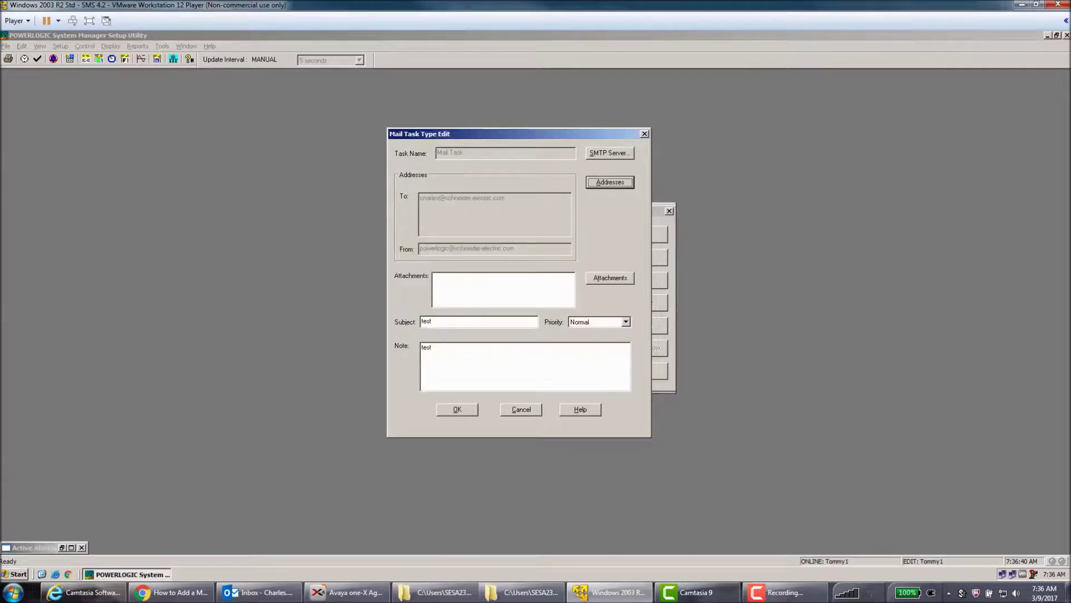
click(457, 409)
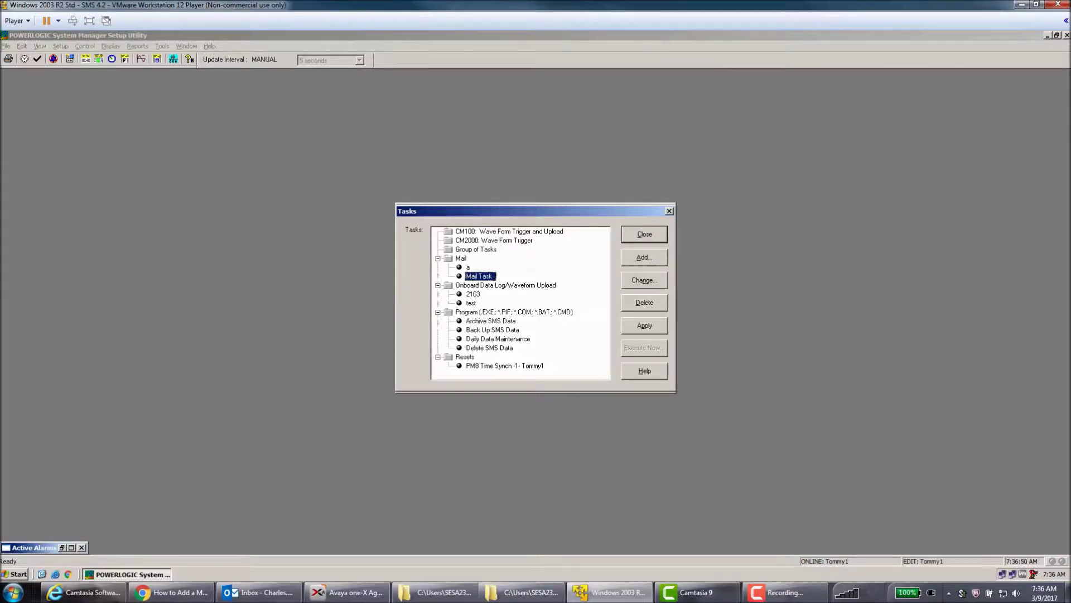
Close the Tasks list saving the current settings, and start adding a scheduled time.
key(alt+c)
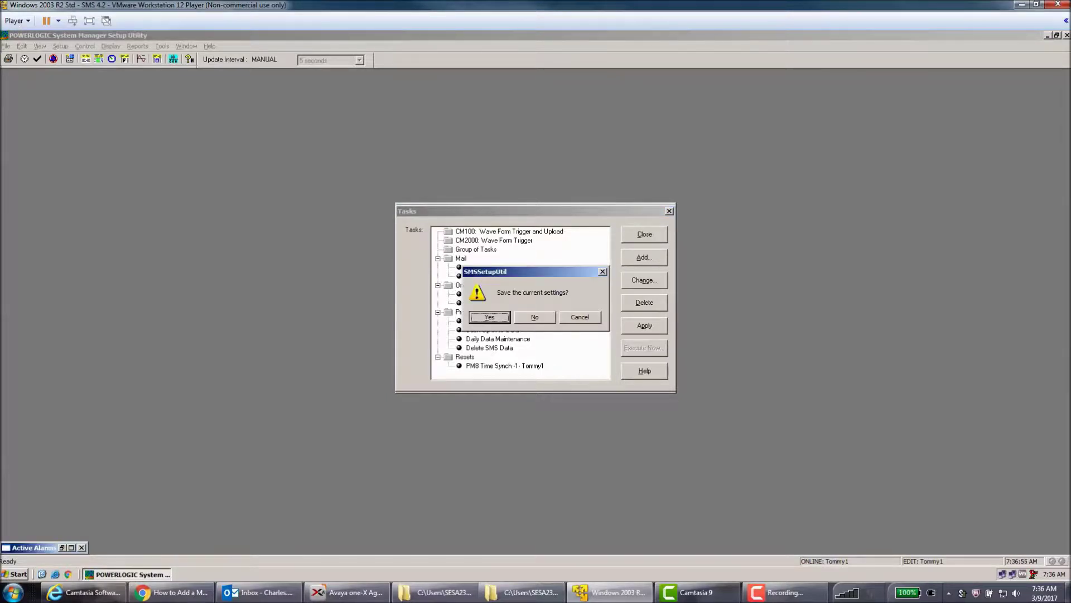
key(space)
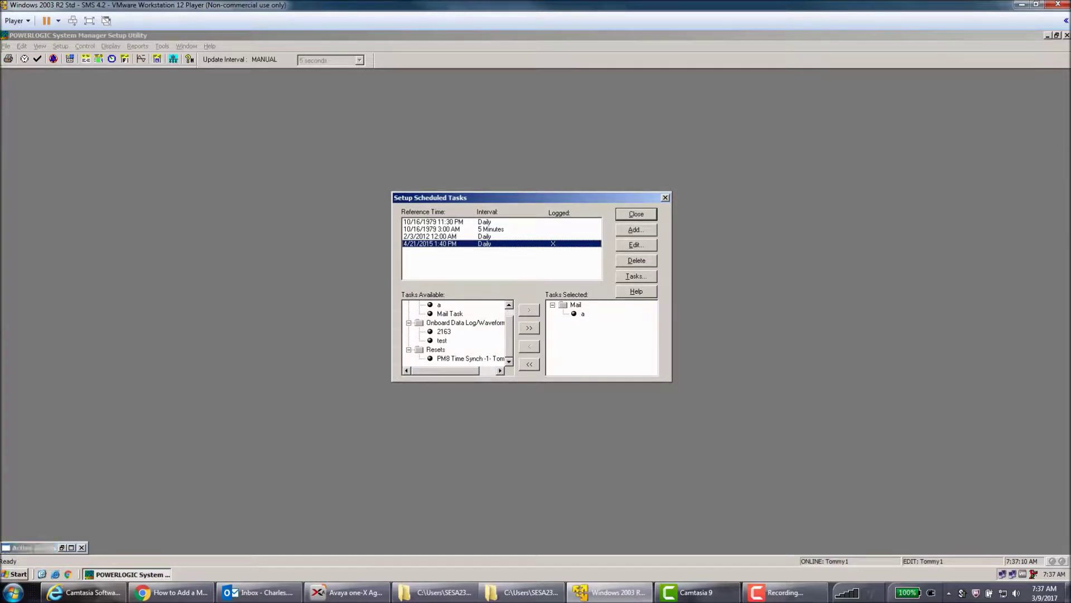
key(alt+a)
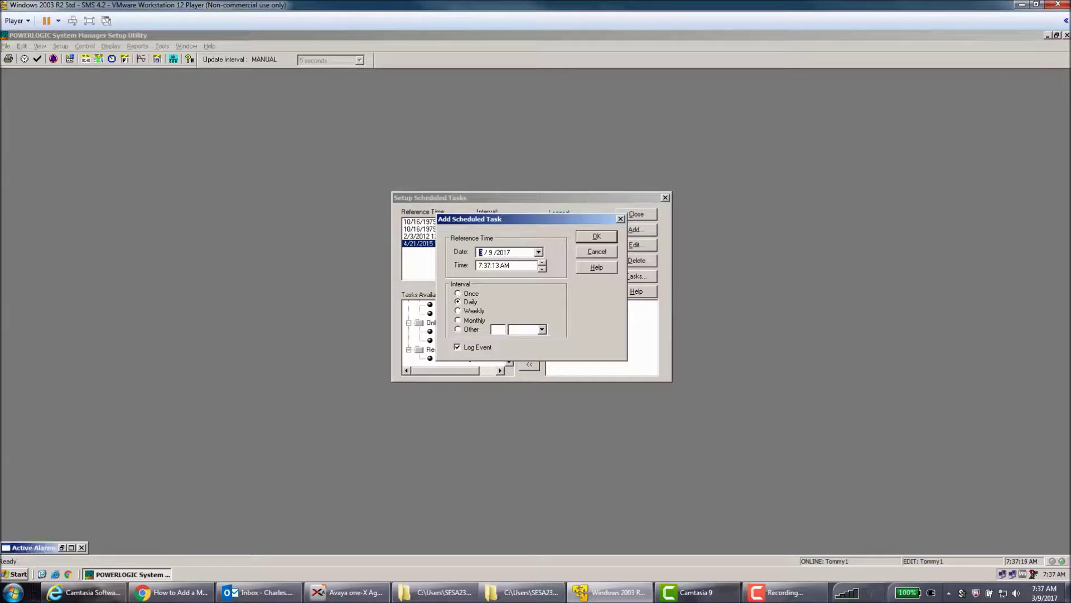
Set the new schedule to an Other interval of 1 Minutes and confirm it.
key(alt+o)
key(alt+t)
text(1)
key(Return)
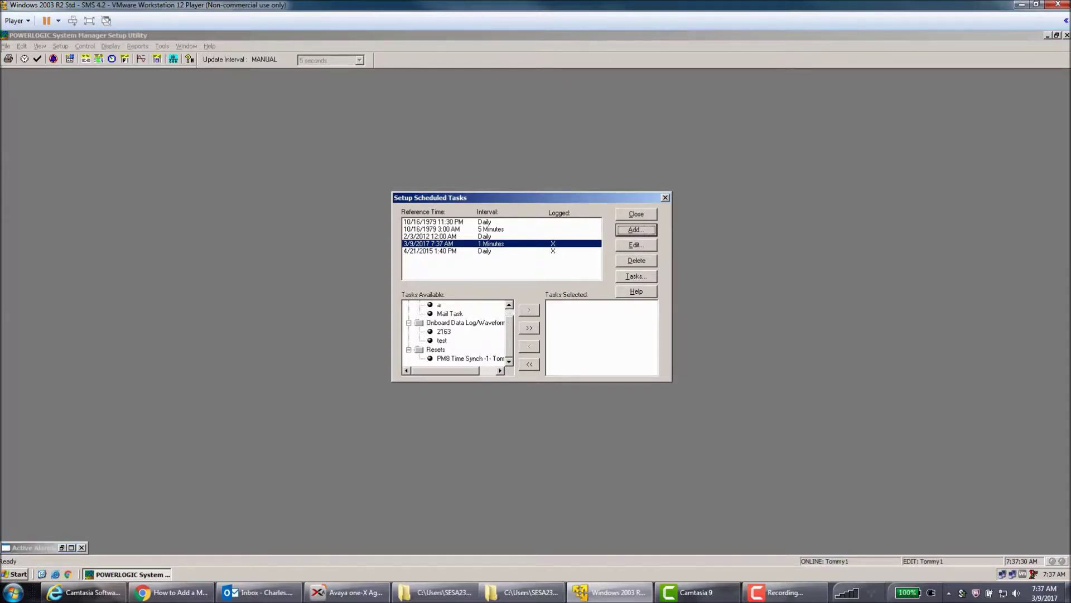
click(449, 313)
Move Mail Task into Tasks Selected for the one-minute schedule, then close and save.
click(509, 304)
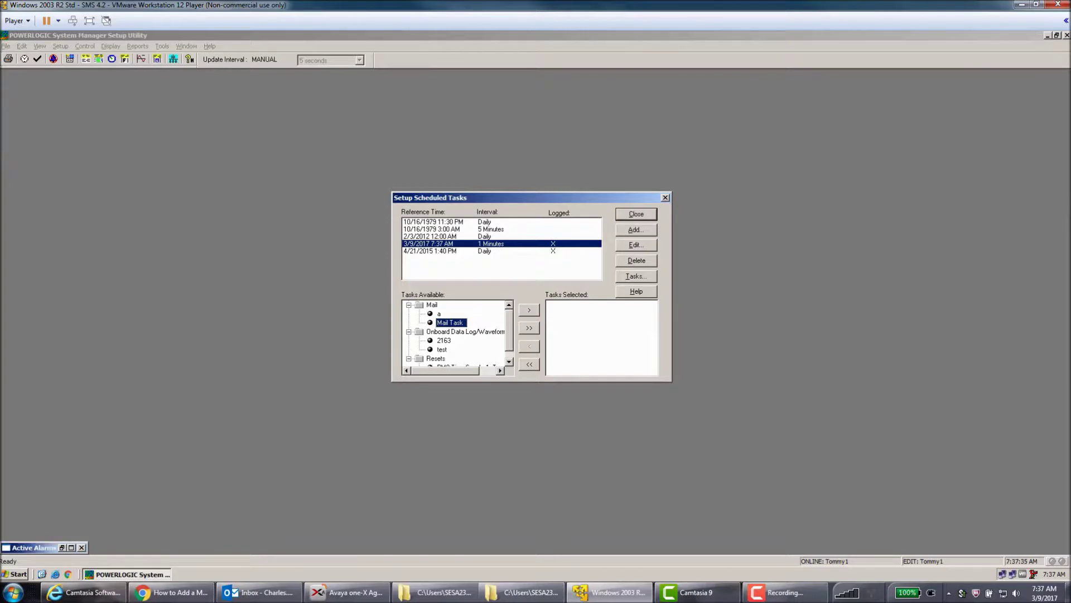
click(529, 310)
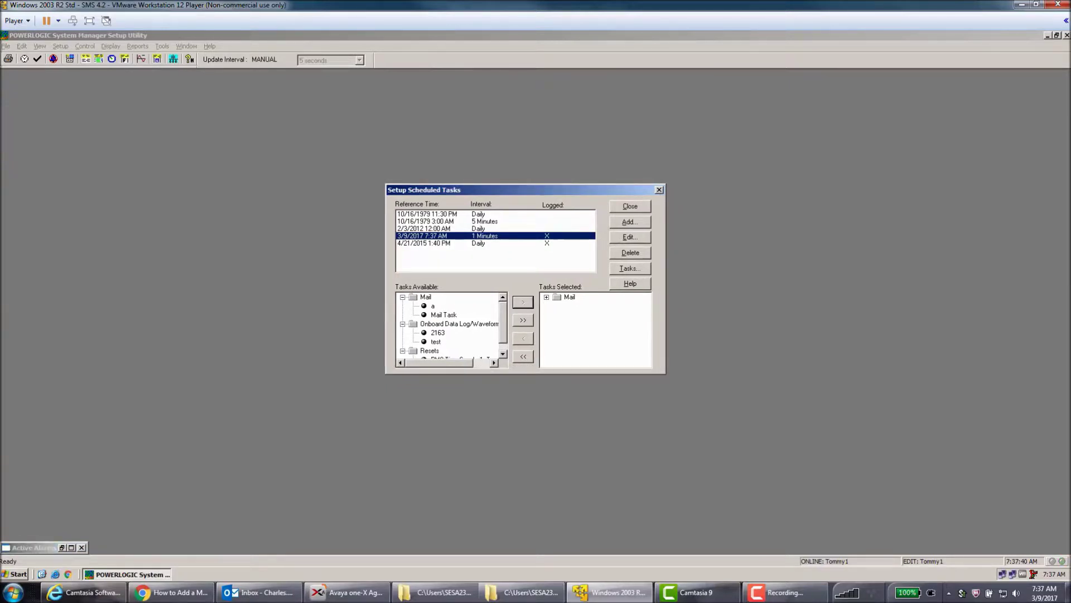
key(Tab)
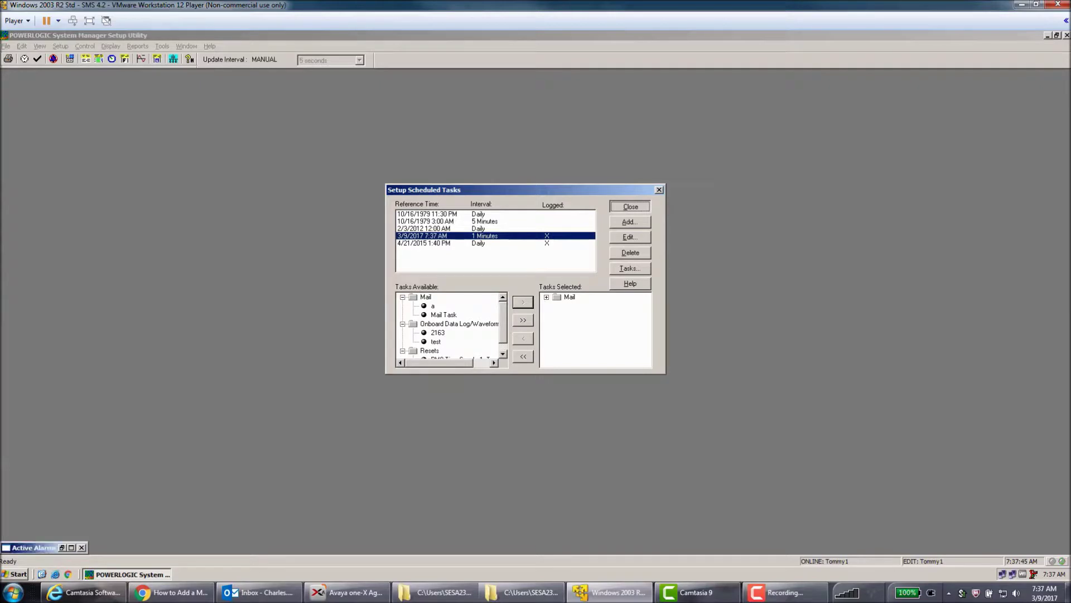
key(Return)
key(Return)
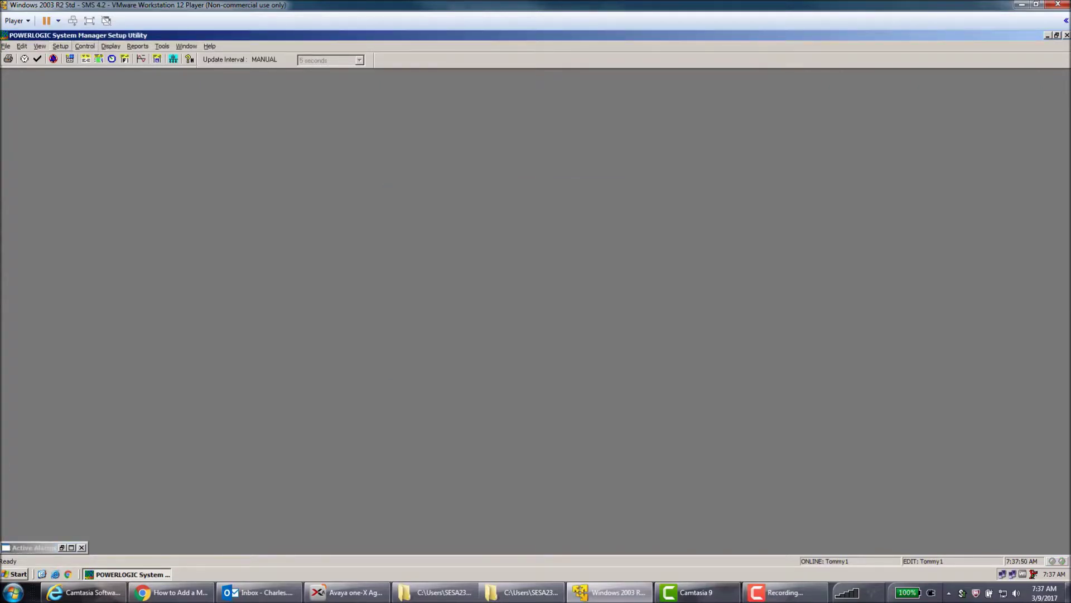
click(60, 46)
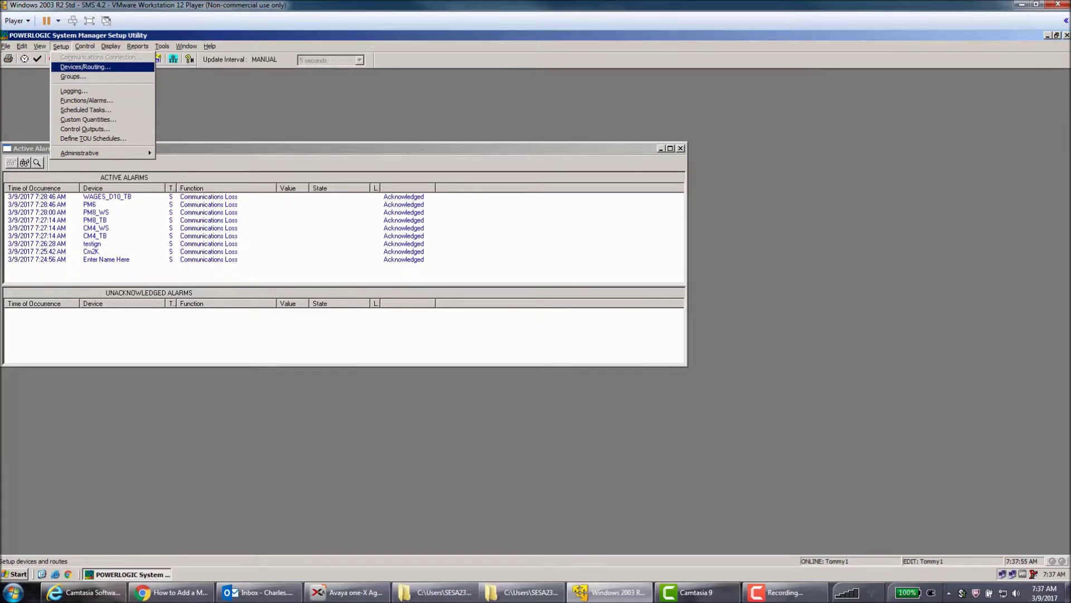
In Devices/Routing, open CM4_TB's configuration, review its Onboard Alarms/Events, and close it.
key(Return)
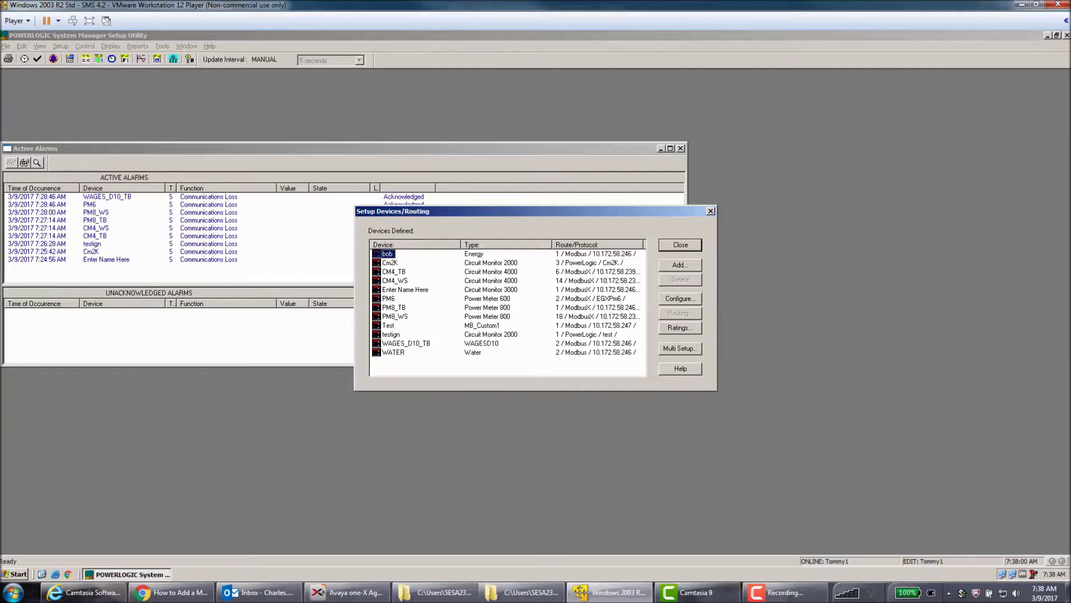
click(394, 271)
click(680, 298)
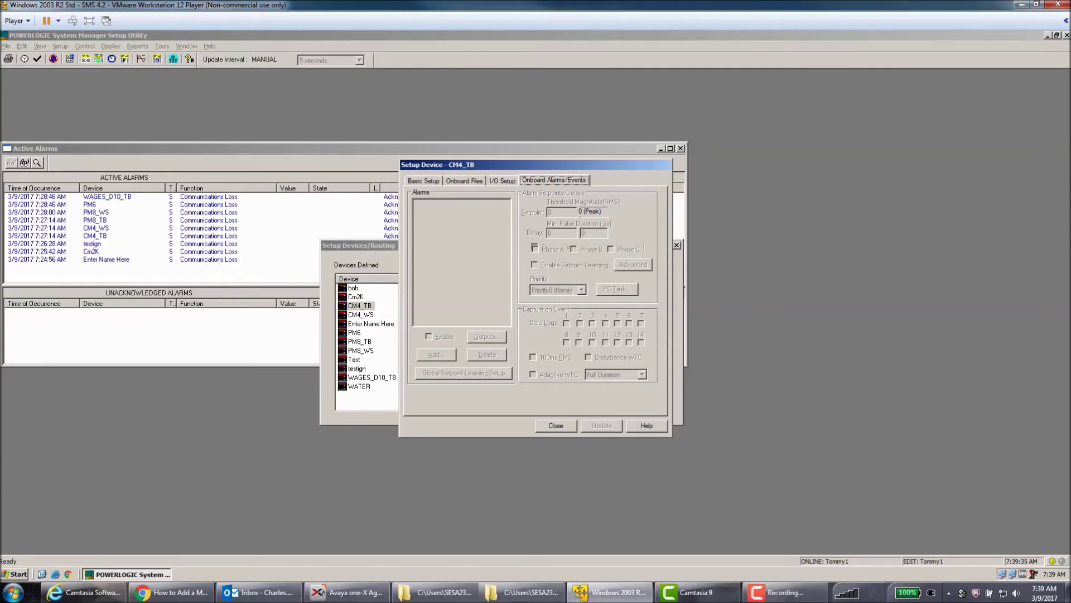
click(556, 425)
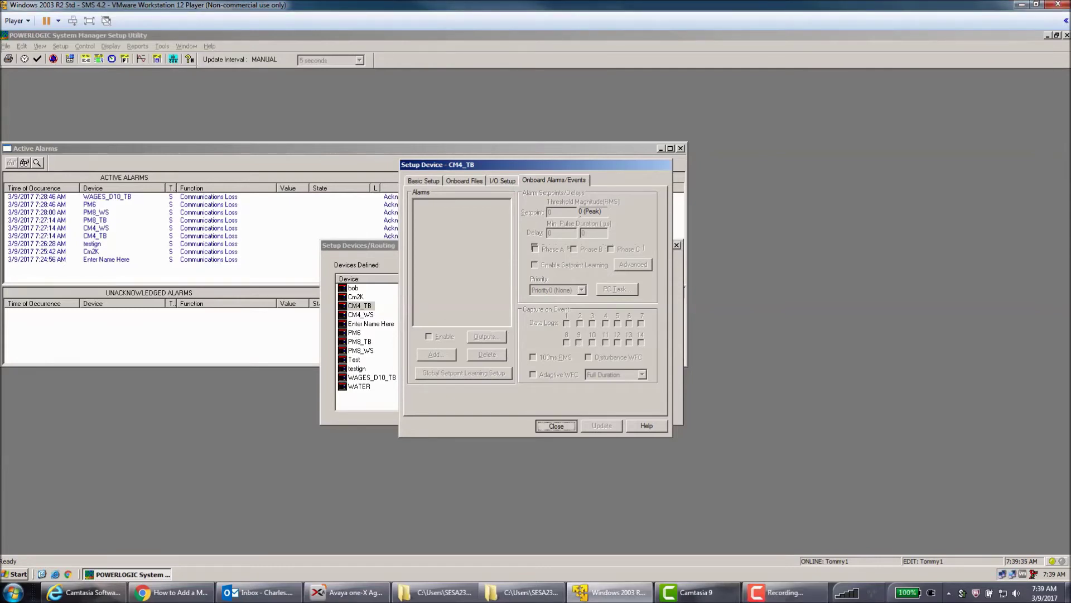